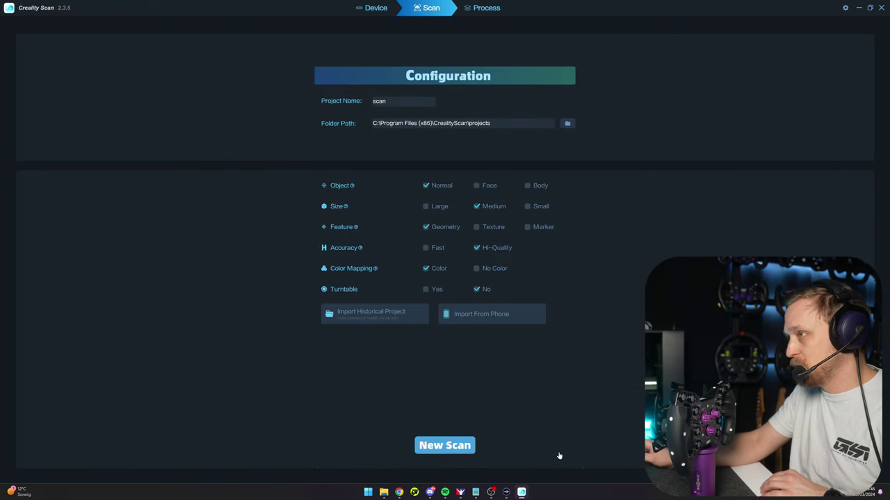
- Orbit and zoom the earlier hand scan to view its side and back
mouse_move(396, 193)
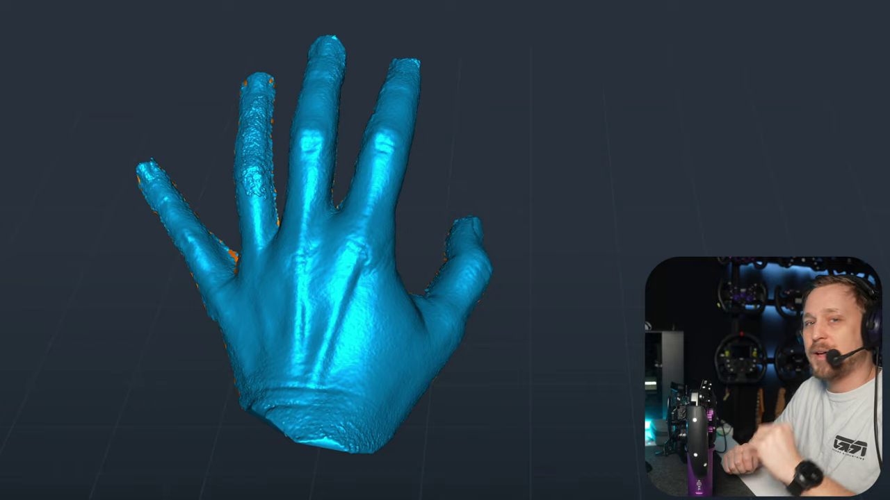
left_click_drag(320, 363, 200, 373)
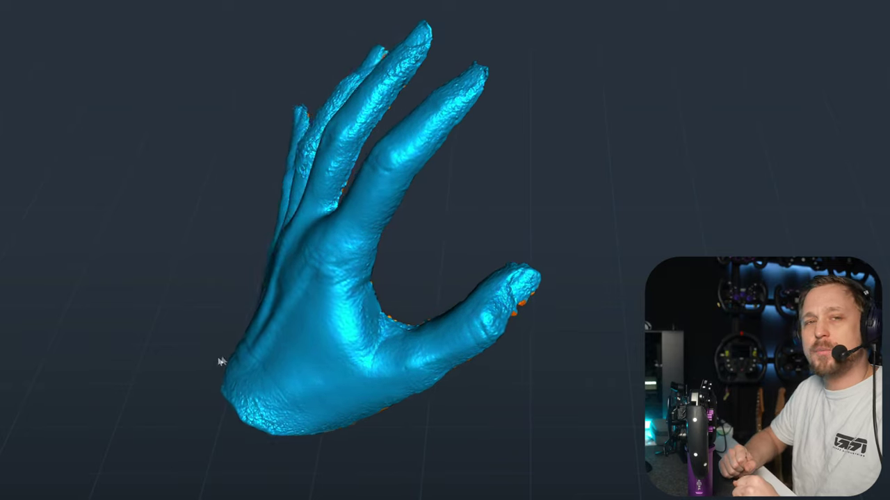
left_click_drag(221, 361, 329, 375)
scroll(335, 344, "up", 3)
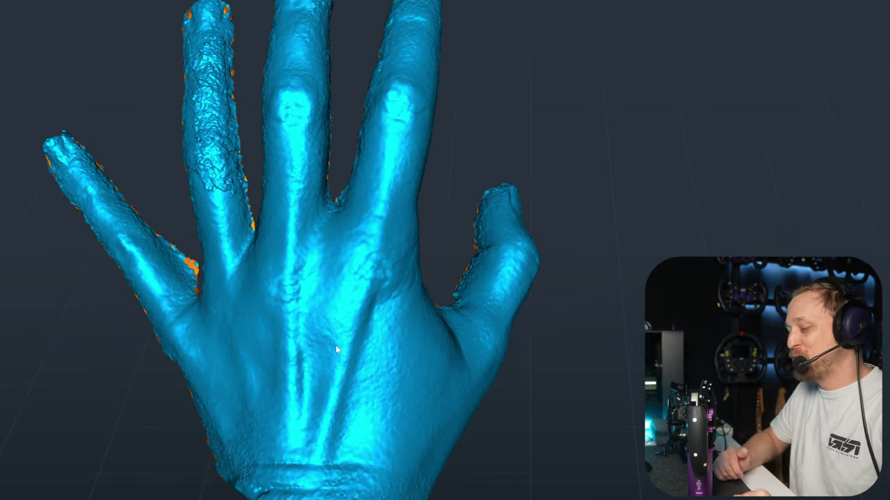
scroll(335, 345, "down", 5)
scroll(359, 355, "up", 2)
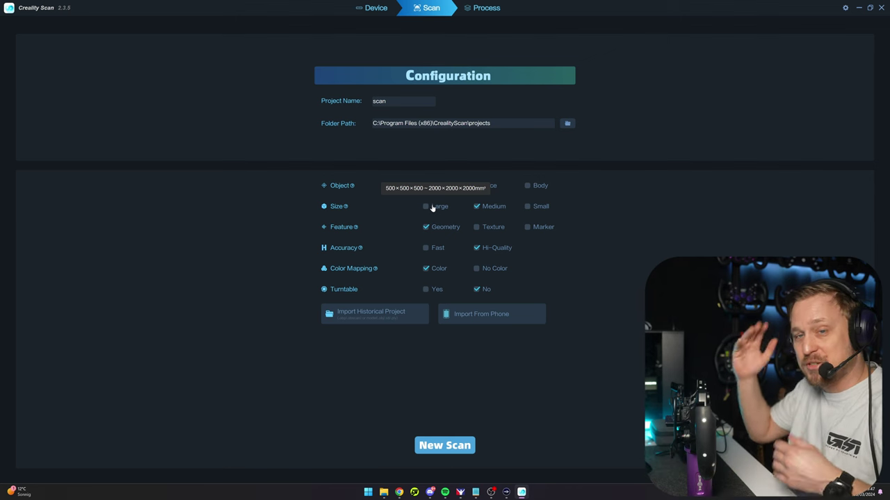
- Switch feature tracking to Marker with turntable Yes and start a new scan session
mouse_move(343, 230)
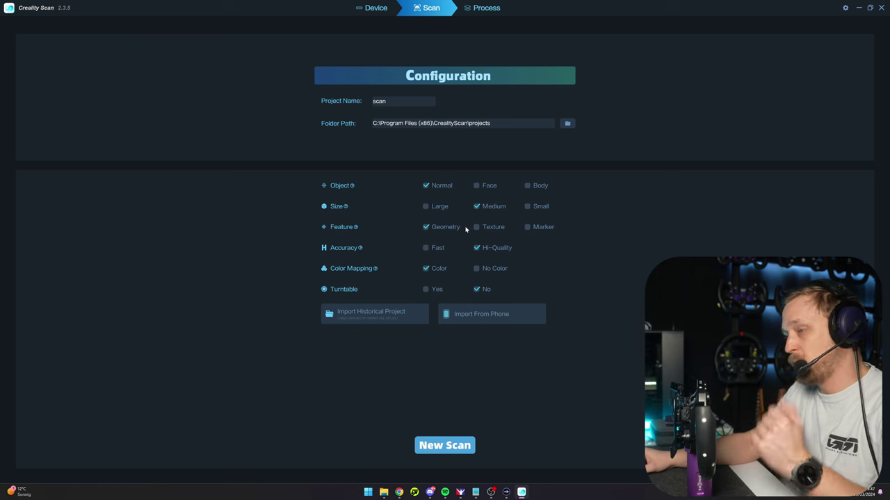
left_click(528, 228)
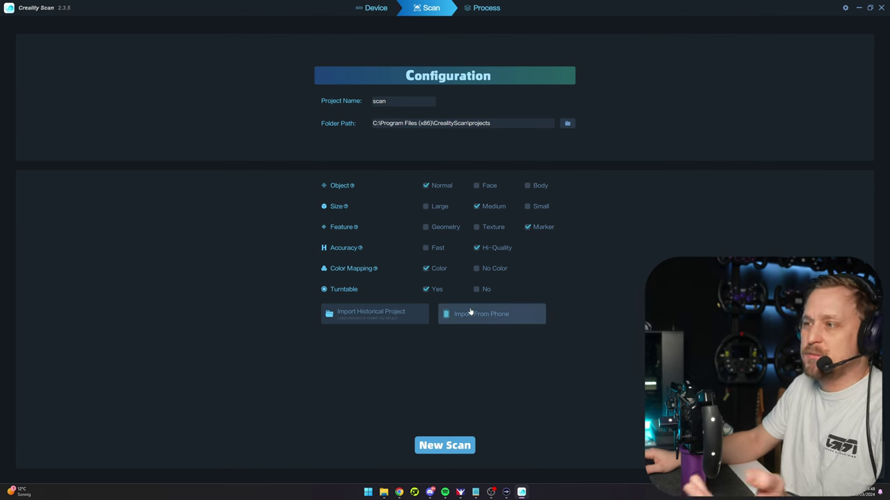
left_click(448, 445)
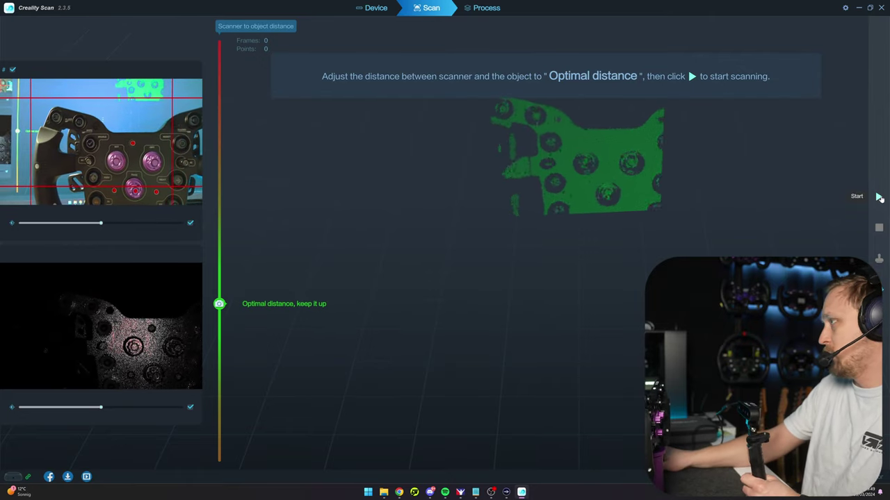
- Start capturing and sweep the scanner over the wheel's front plate, grips and shaft
left_click(879, 198)
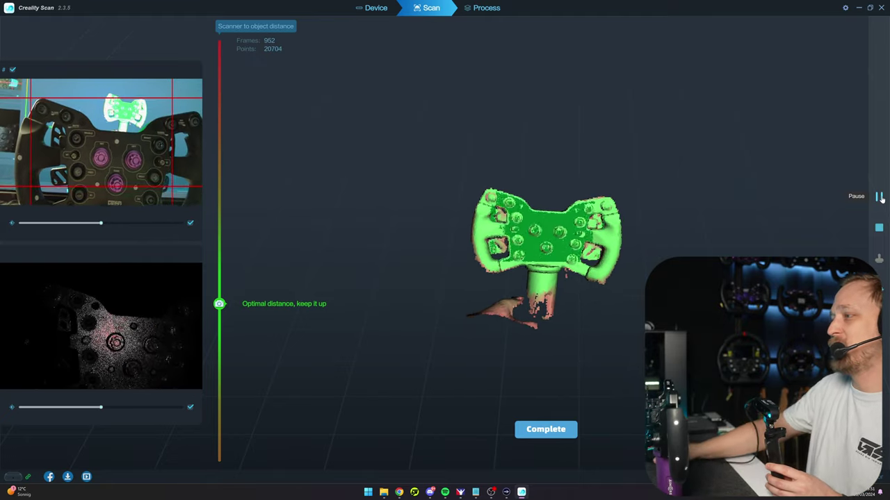
- Complete the scan, confirm Yes, check the point cloud's back, and launch optimization
left_click(546, 428)
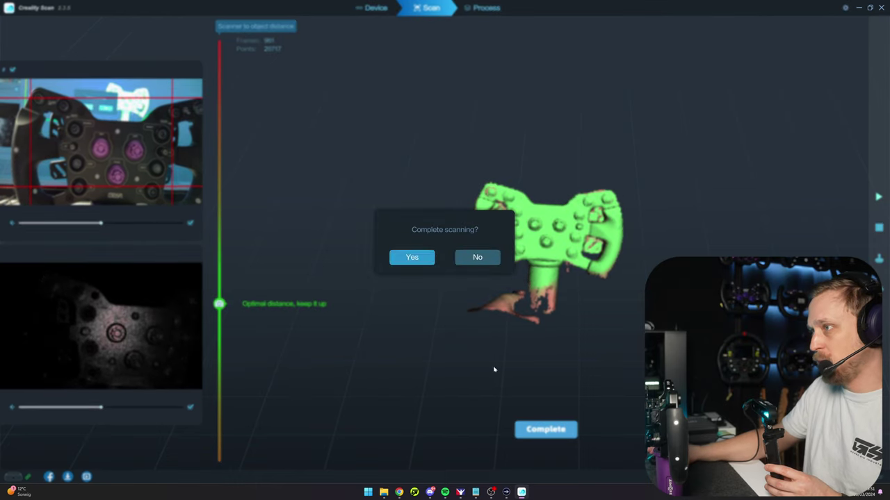
left_click(409, 257)
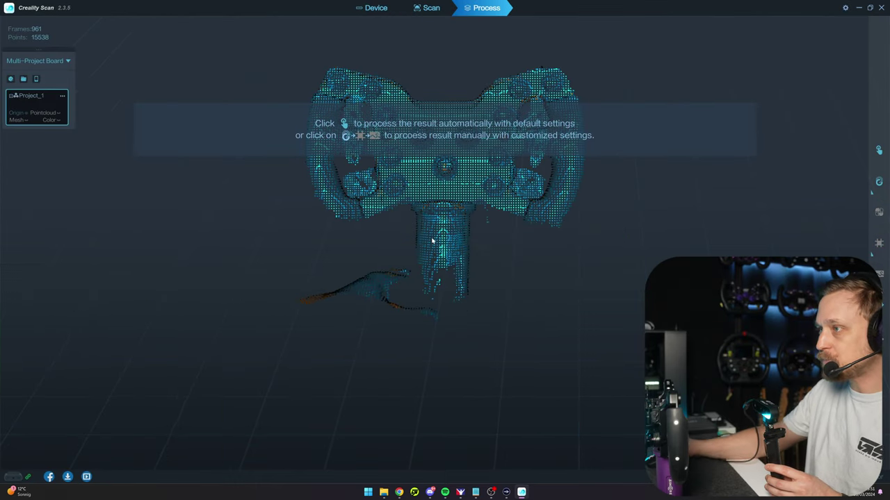
left_click_drag(431, 241, 385, 220)
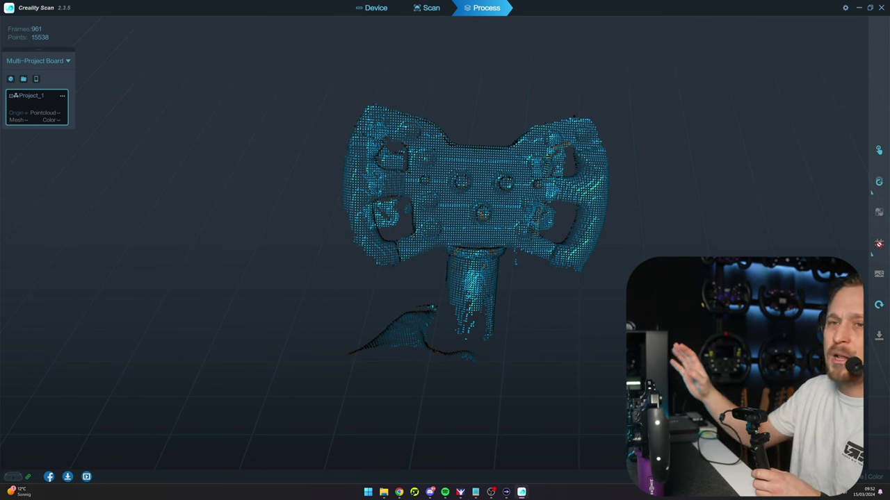
left_click(879, 182)
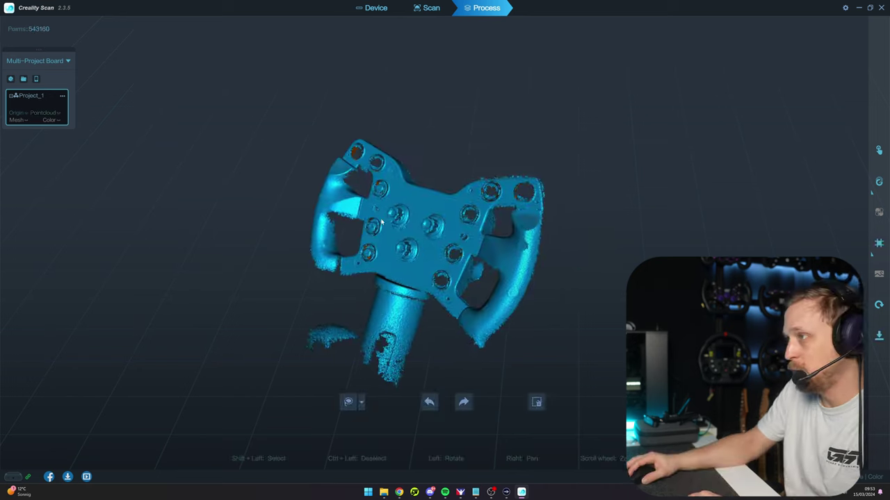
- Rotate and zoom the optimized 543,160-point cloud to check its front and back
left_click_drag(389, 243, 494, 246)
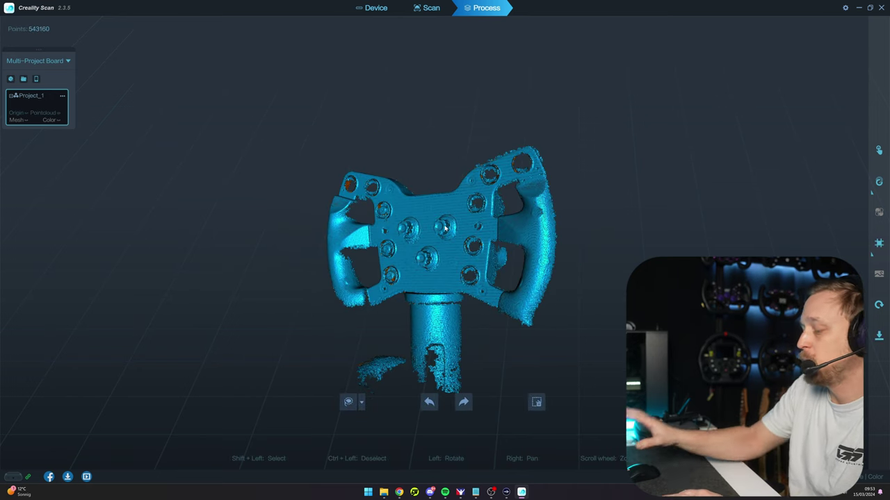
left_click_drag(468, 261, 416, 243)
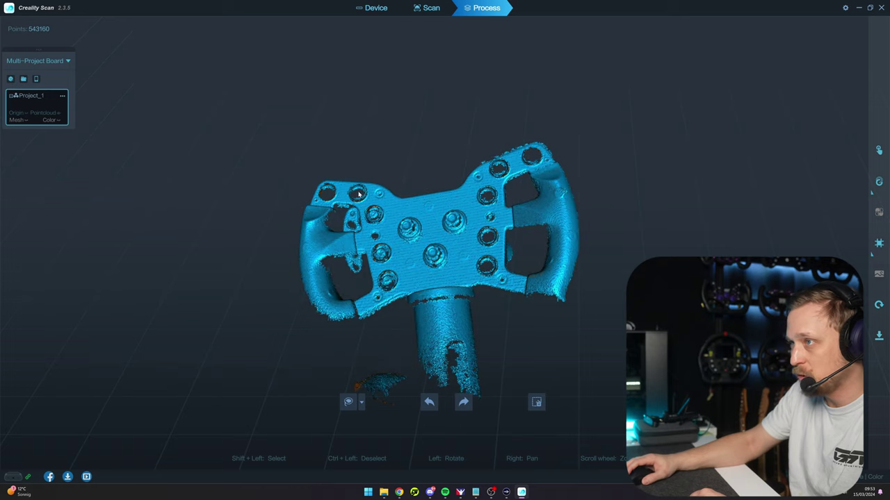
left_click_drag(449, 235, 547, 238)
scroll(516, 239, "up", 4)
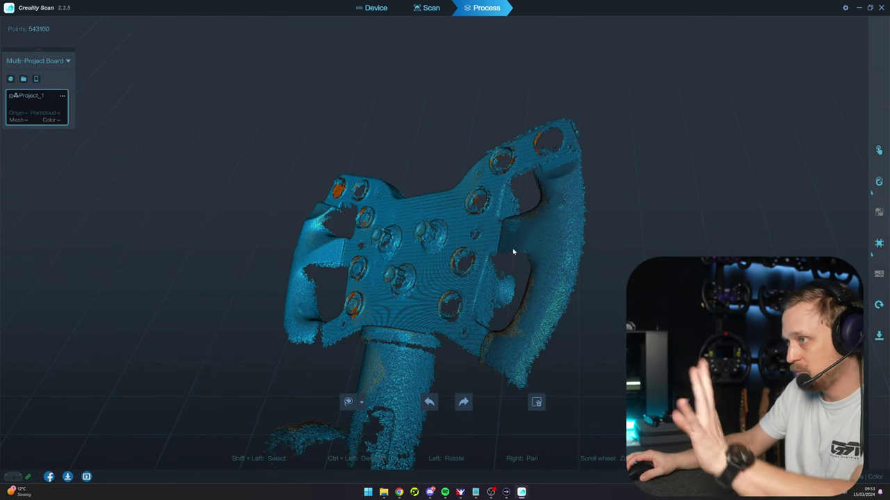
- Mesh the point cloud using manual settings: 1,000,000 faces, denoise 0, hole filling
left_click(705, 187)
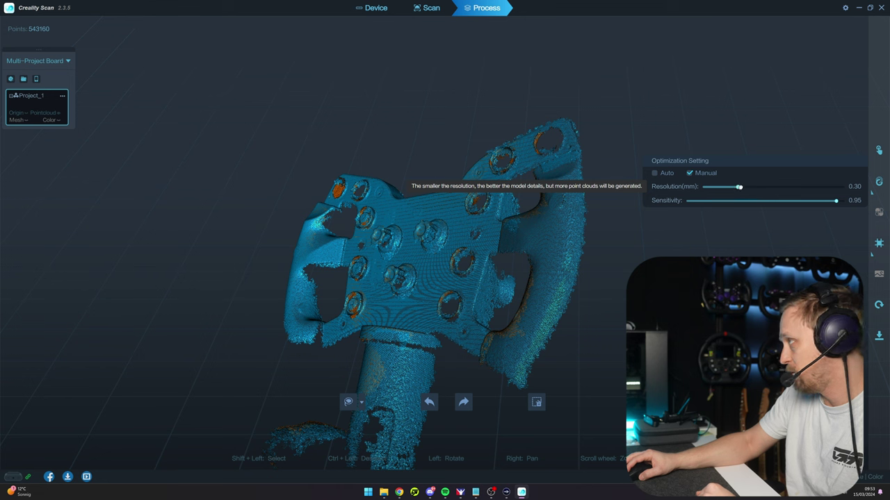
left_click(879, 243)
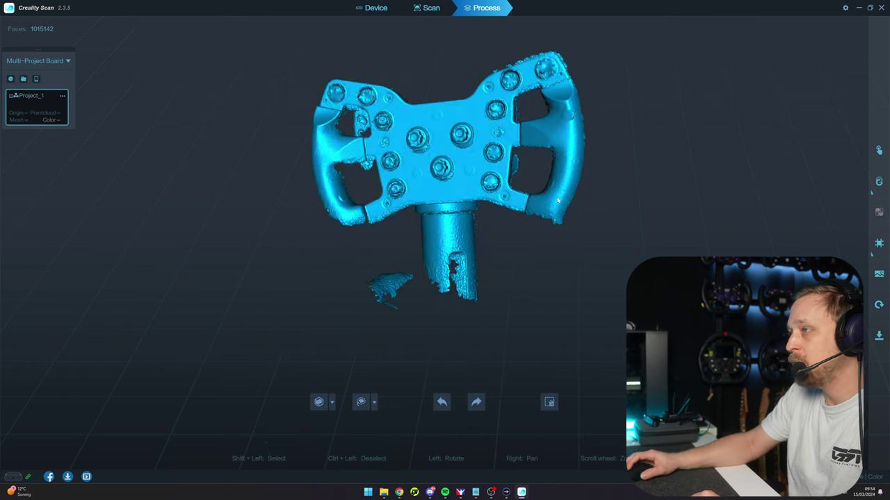
scroll(480, 171, "up", 5)
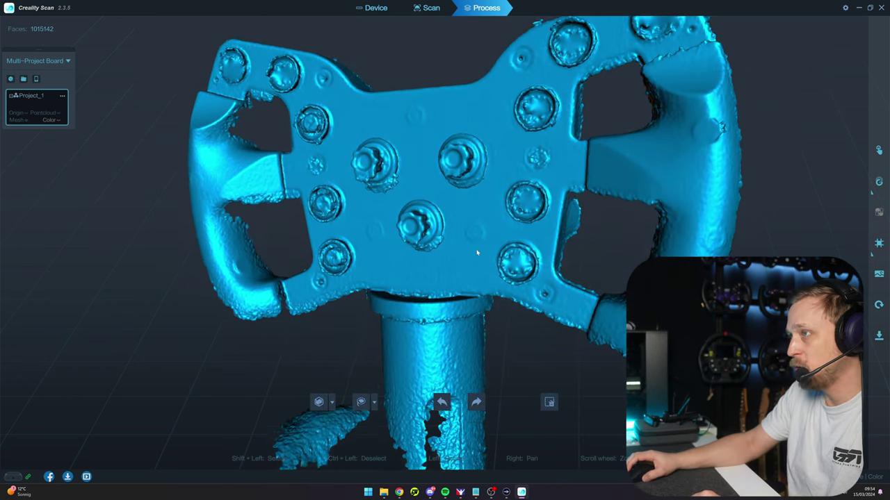
- Inspect the 1,015,142-face wheel mesh from several angles and open Mesh Setting
left_click_drag(486, 240, 424, 231)
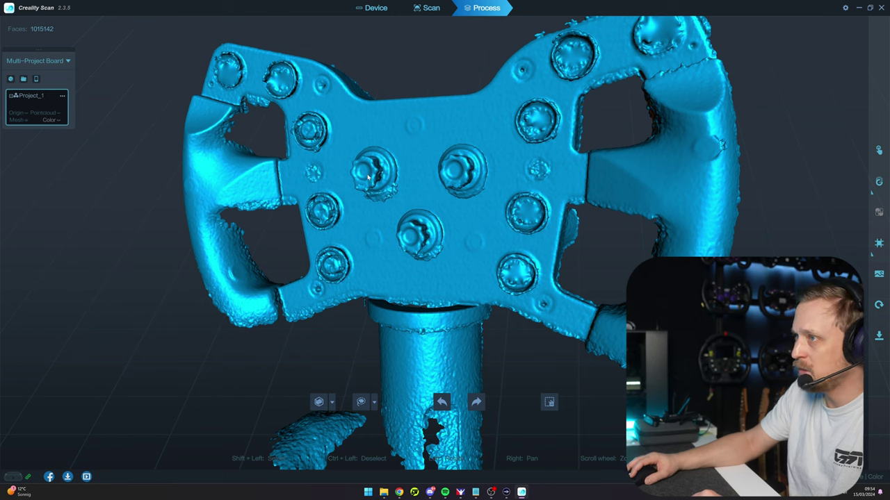
scroll(381, 182, "down", 4)
left_click_drag(396, 171, 437, 178)
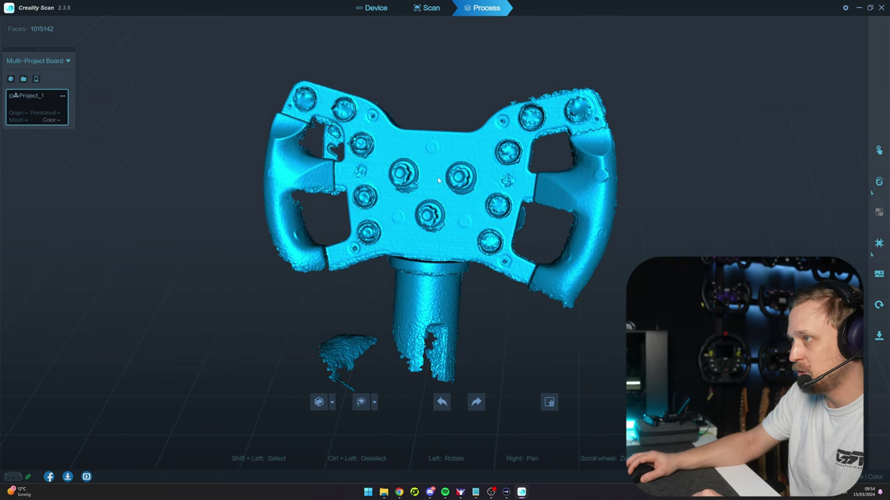
left_click_drag(421, 210, 405, 206)
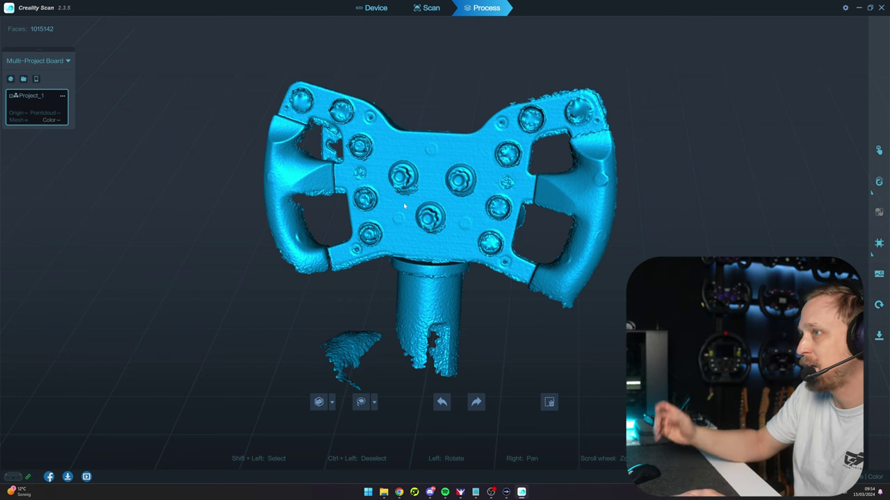
left_click_drag(411, 205, 611, 157)
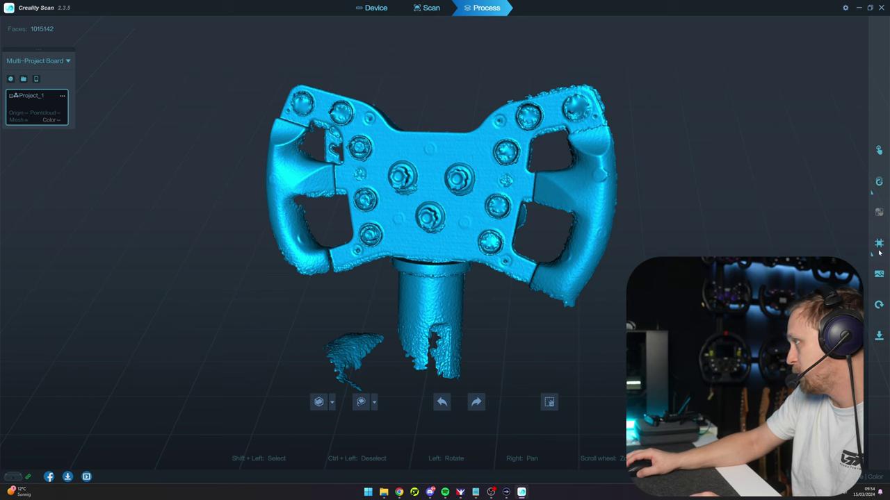
left_click(878, 243)
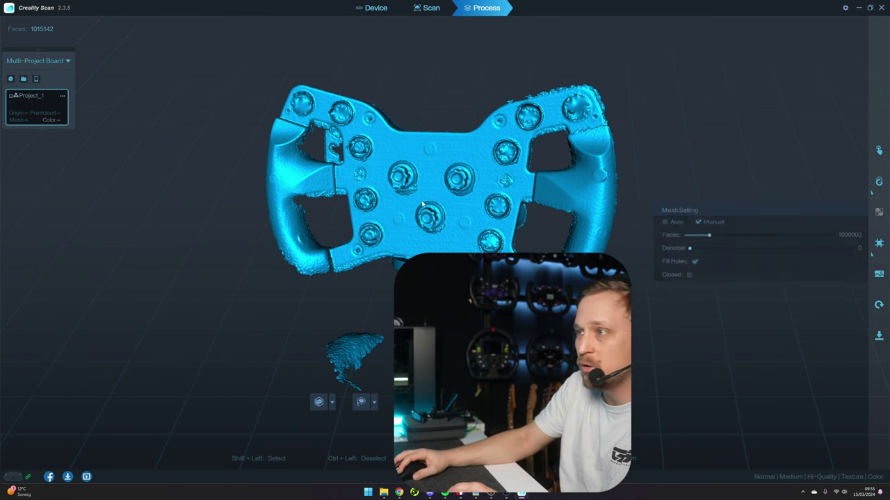
- Check the colour-textured wheel mesh from the top and front views
left_click_drag(528, 229, 884, 312)
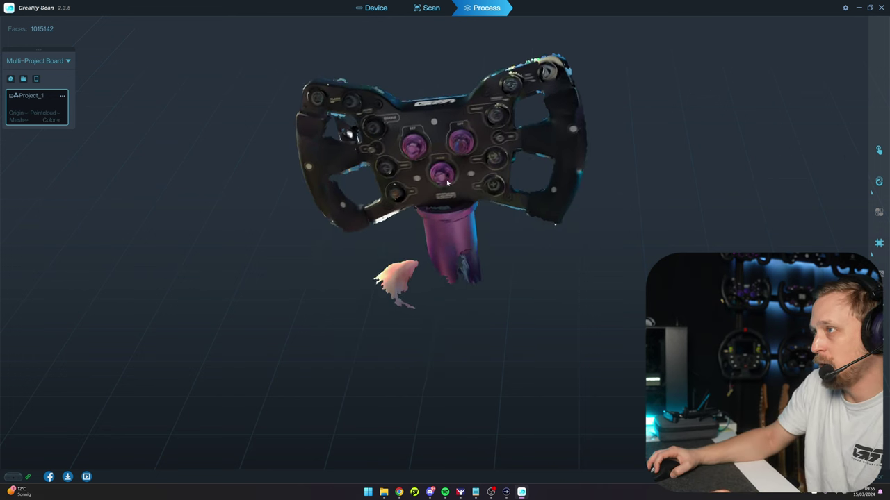
scroll(443, 159, "up", 5)
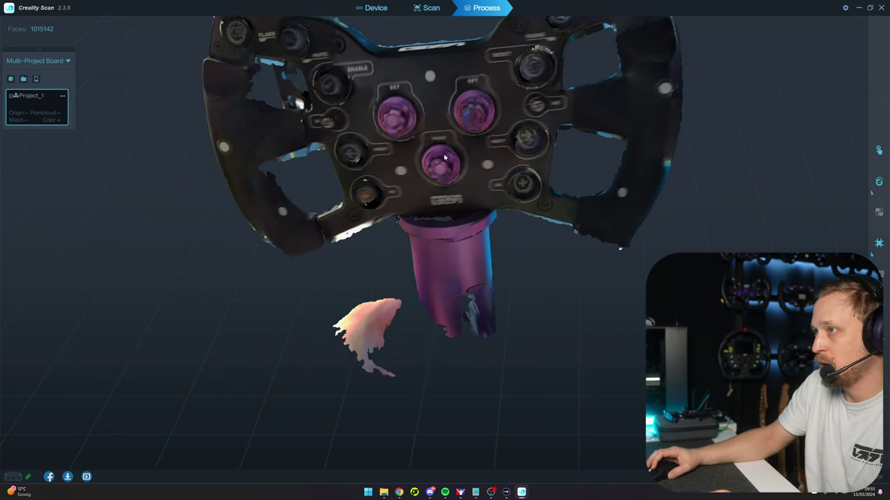
left_click_drag(444, 159, 482, 117)
scroll(468, 143, "down", 4)
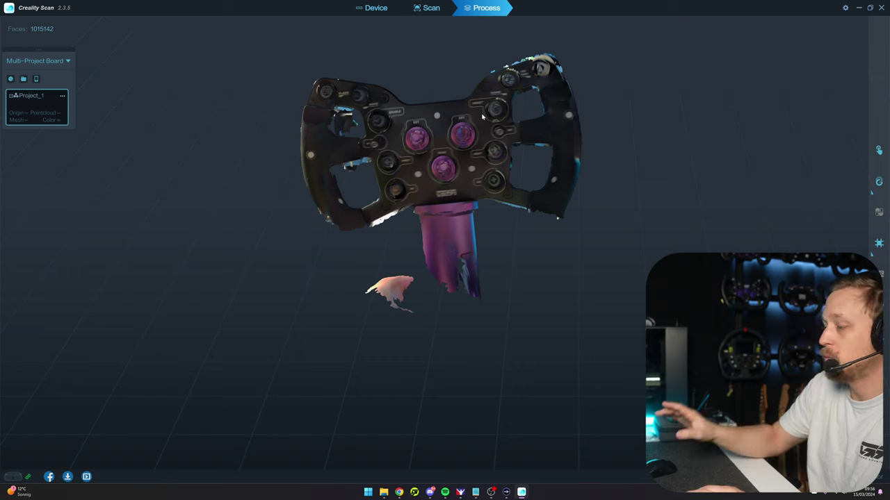
left_click_drag(478, 119, 518, 372)
scroll(443, 244, "up", 5)
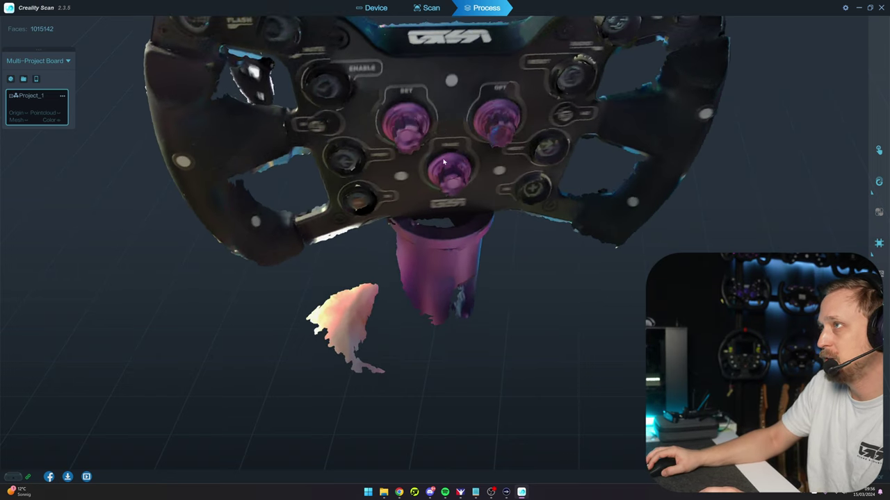
left_click_drag(442, 243, 469, 150)
scroll(448, 146, "down", 3)
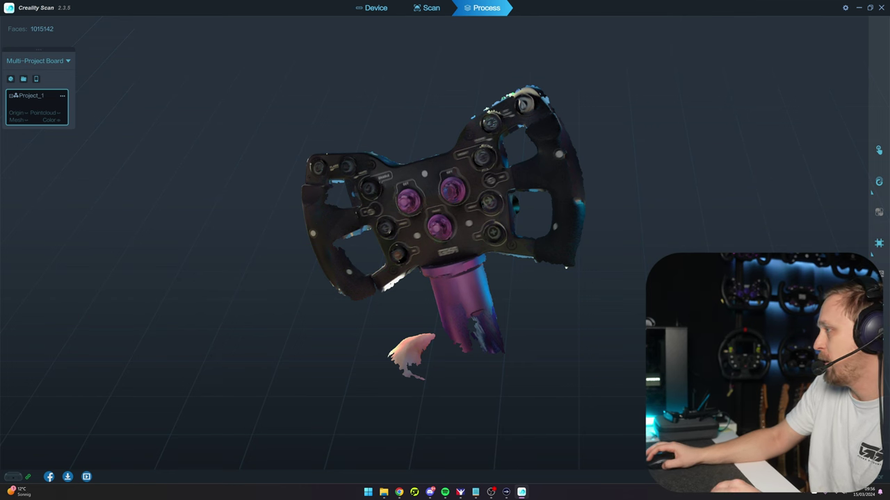
- Export the textured wheel scan as an obj (*.obj) file
left_click(180, 221)
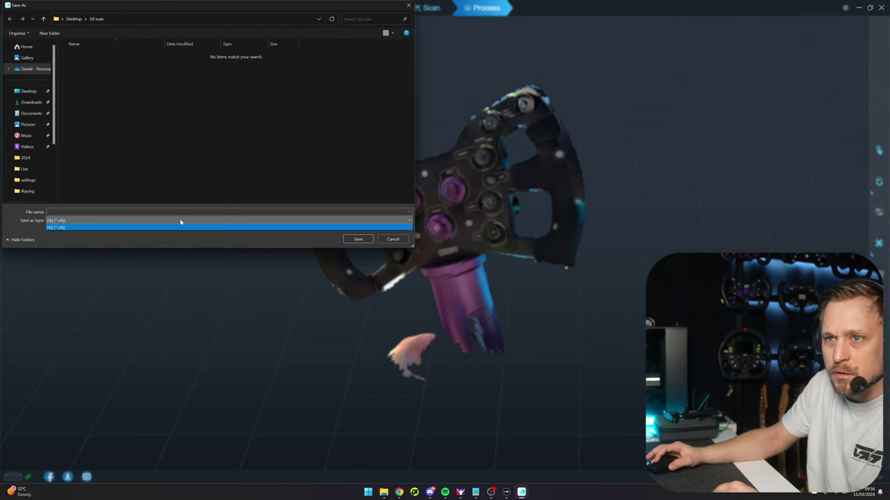
left_click(71, 228)
left_click(392, 240)
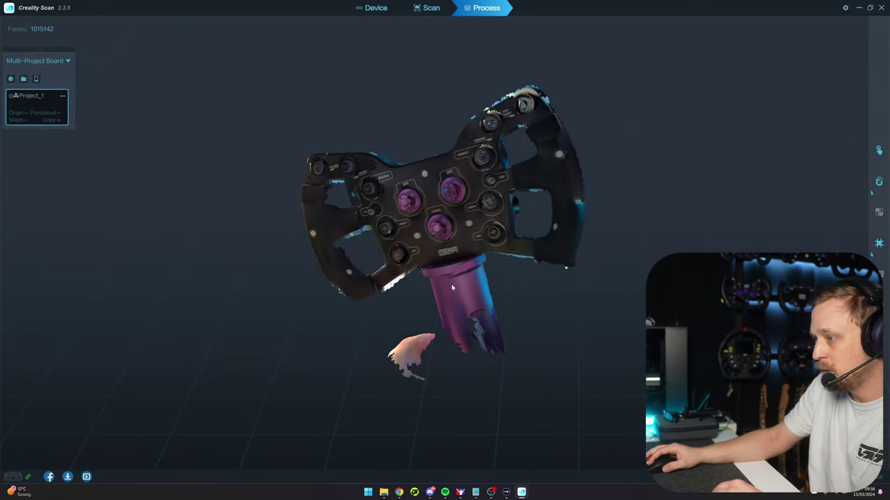
- Launch Creality Print by searching 'crea' in Start, then open its File menu
key("super")
type("crea")
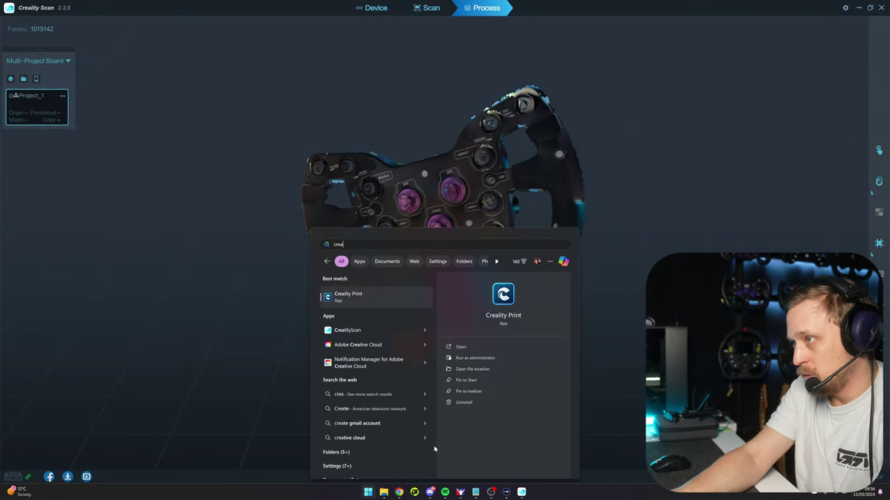
key("Return")
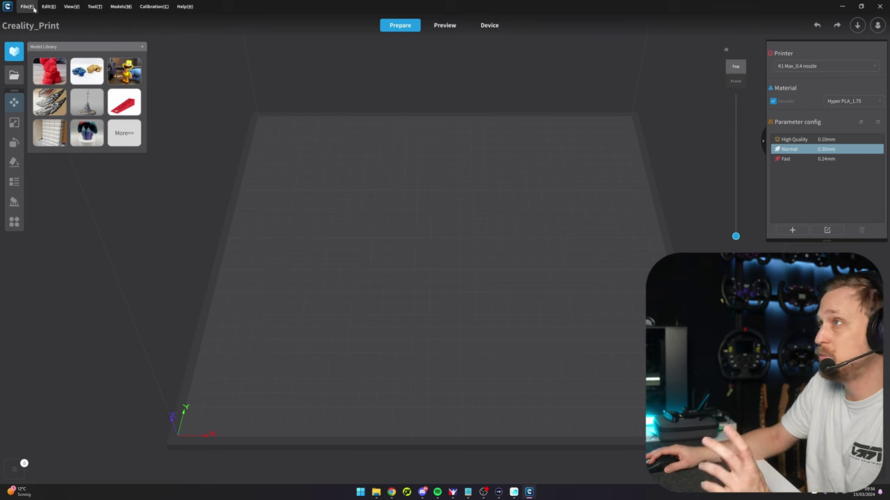
left_click(32, 7)
- Load wheel.stl from Recently files and orbit around it on the bed
mouse_move(47, 46)
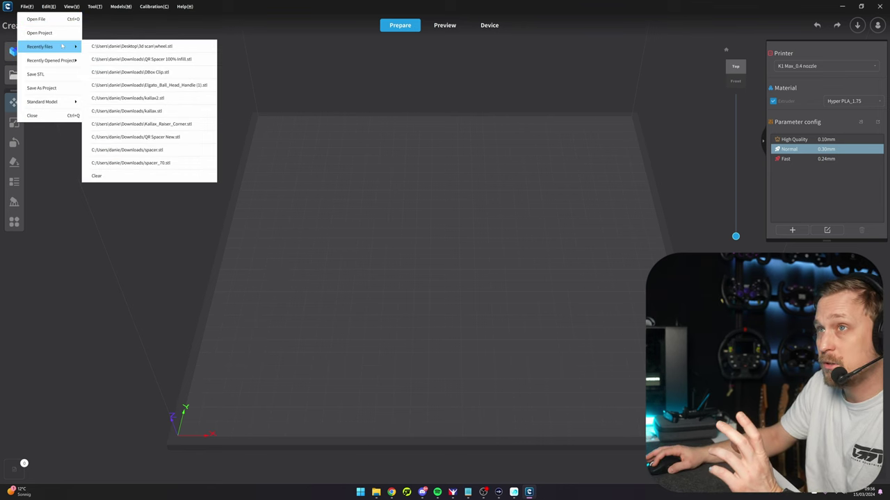
left_click(142, 46)
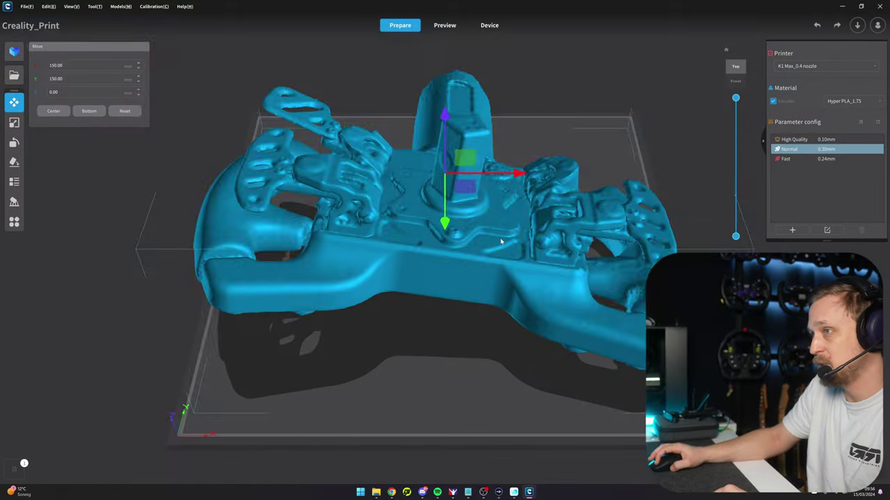
right_click_drag(500, 241, 479, 156)
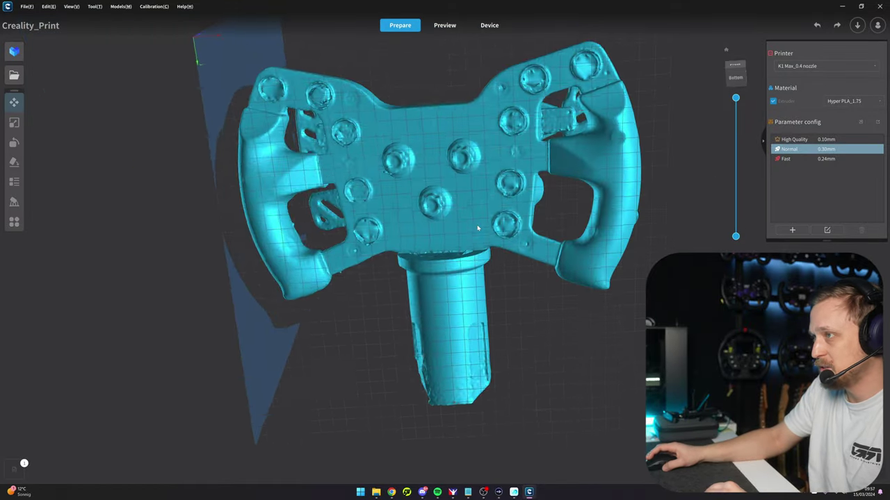
right_click_drag(486, 208, 453, 266)
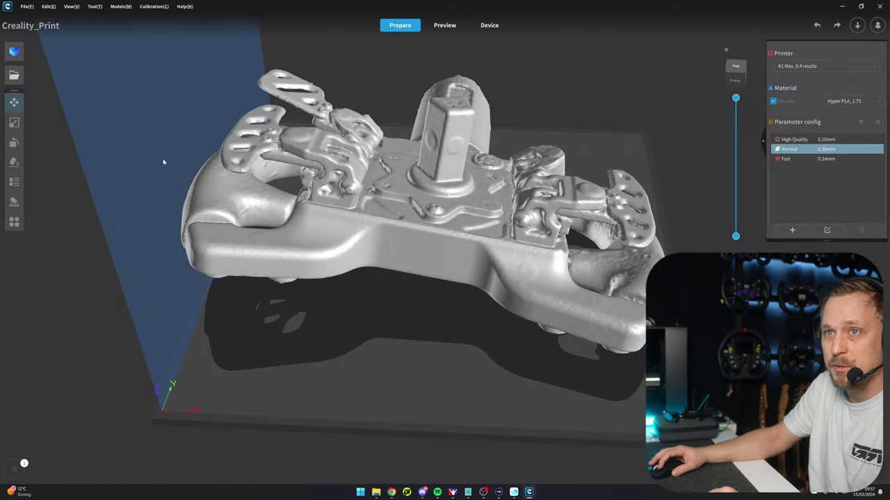
- Rotate the wheel to -87.11° about X so it stands upright on its shaft
left_click(248, 162)
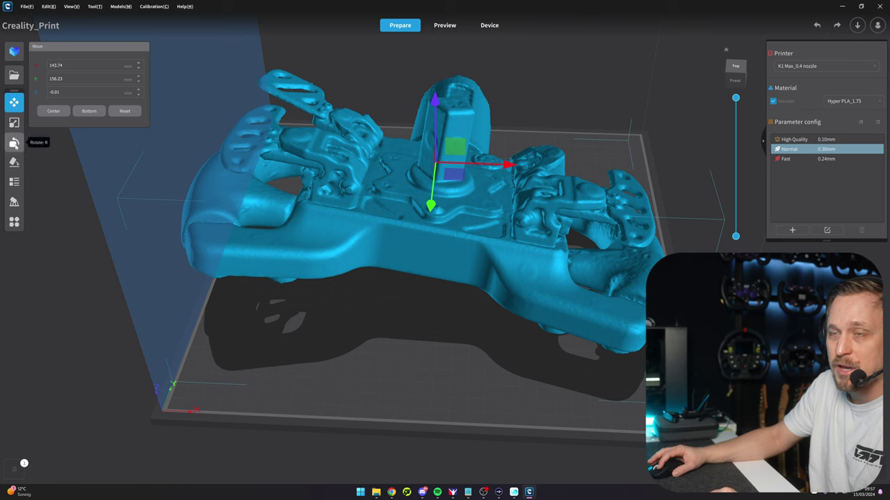
left_click(14, 142)
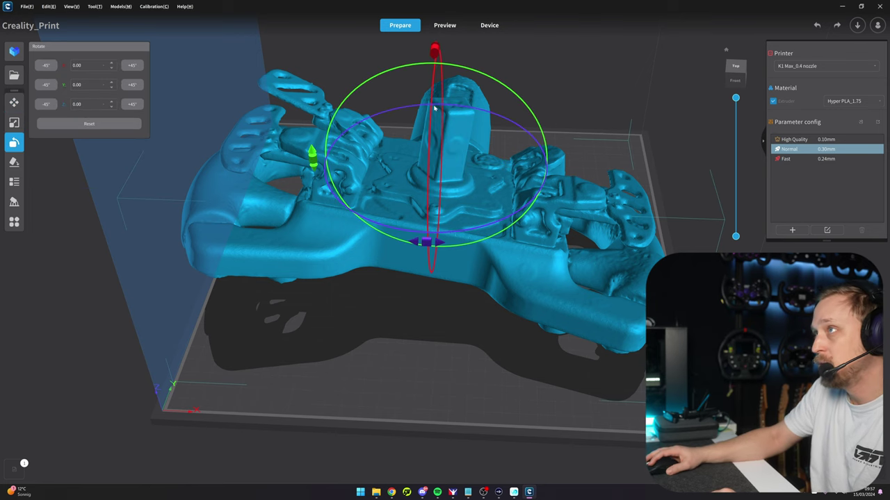
left_click_drag(434, 56, 507, 73)
right_click_drag(473, 108, 450, 161)
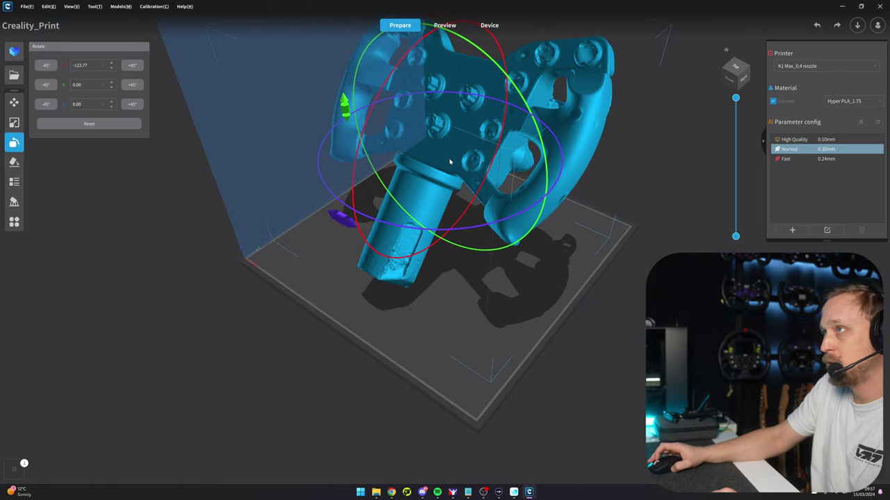
scroll(454, 107, "up", 3)
left_click_drag(432, 66, 441, 153)
right_click_drag(440, 153, 134, 135)
right_click_drag(201, 135, 516, 98)
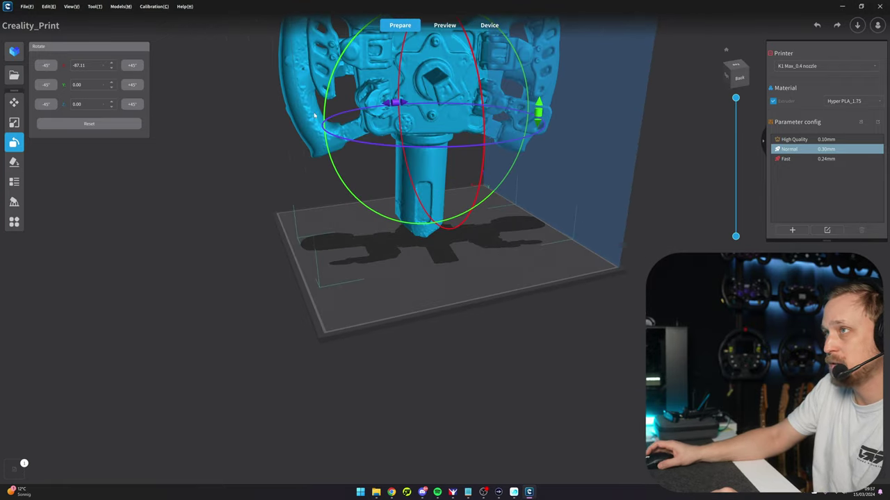
right_click_drag(358, 103, 481, 116)
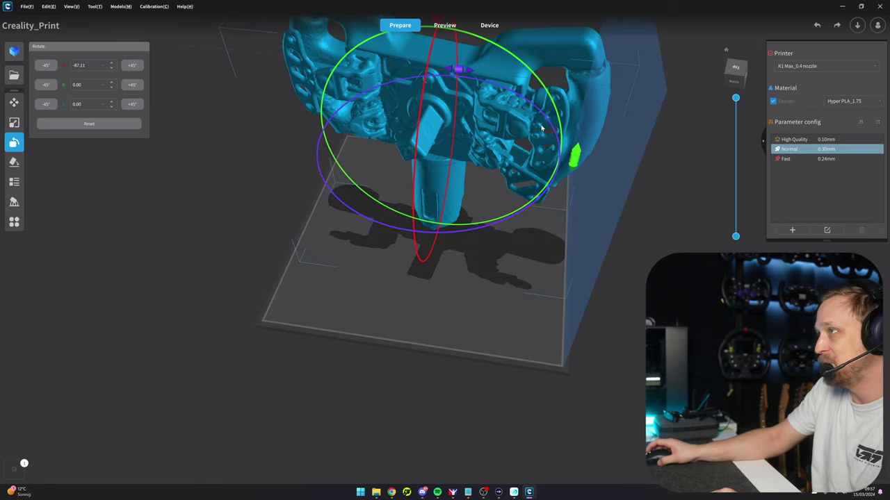
right_click_drag(540, 127, 388, 136)
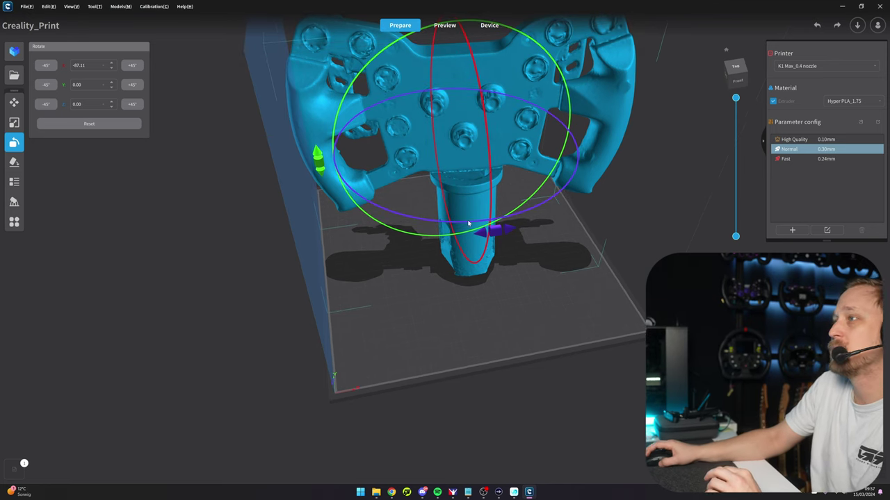
right_click_drag(468, 223, 410, 219)
left_click(14, 221)
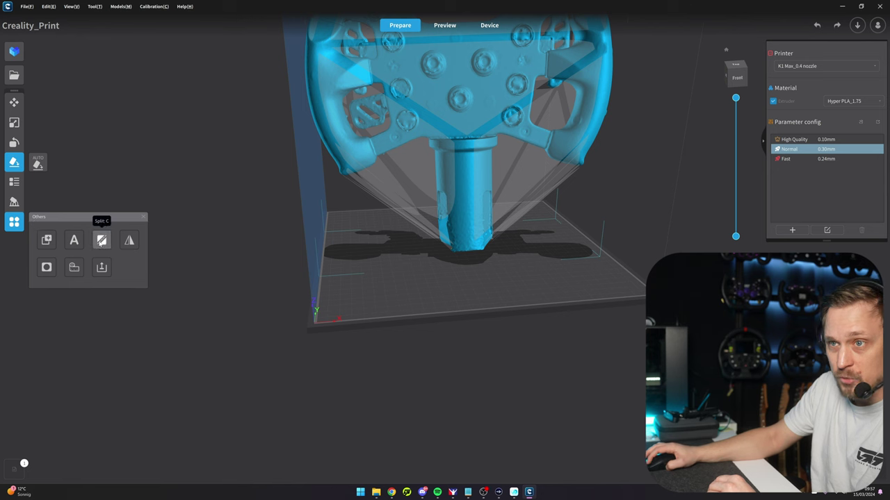
- Split the wheel with a horizontal plane at -51 mm offset, cutting off the lower shaft
left_click(102, 240)
right_click_drag(525, 166, 299, 139)
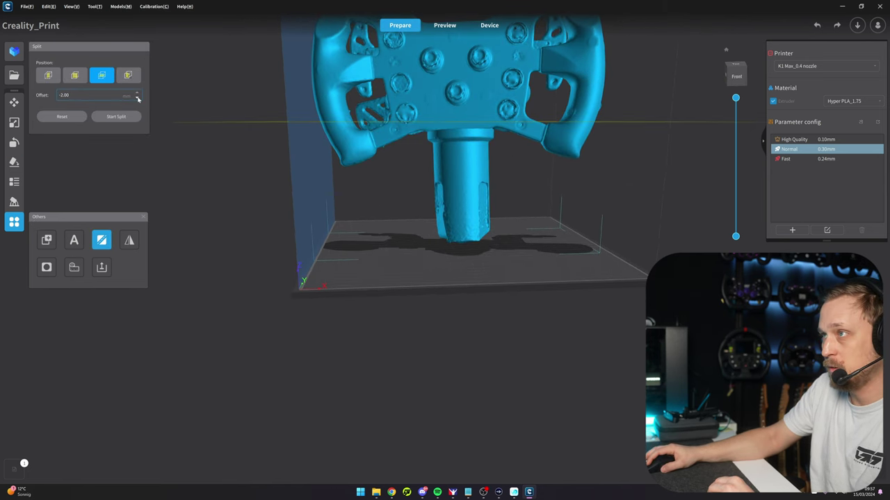
scroll(138, 99, "down", 12)
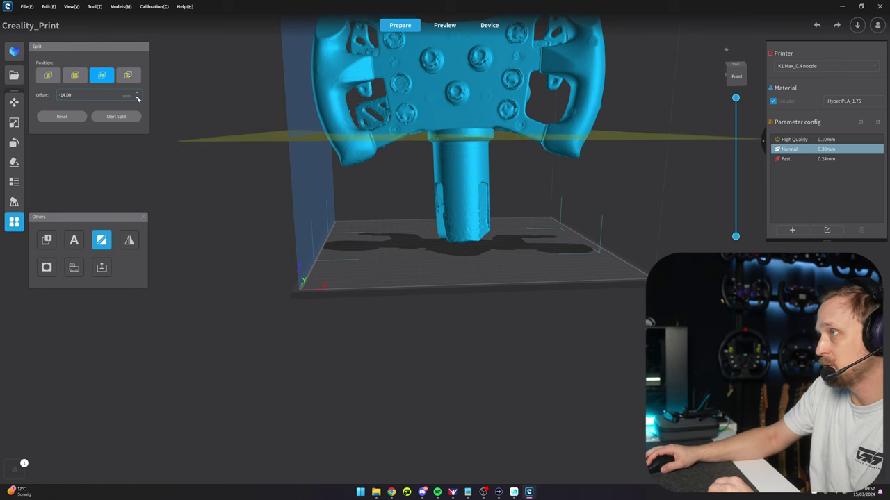
scroll(137, 98, "down", 12)
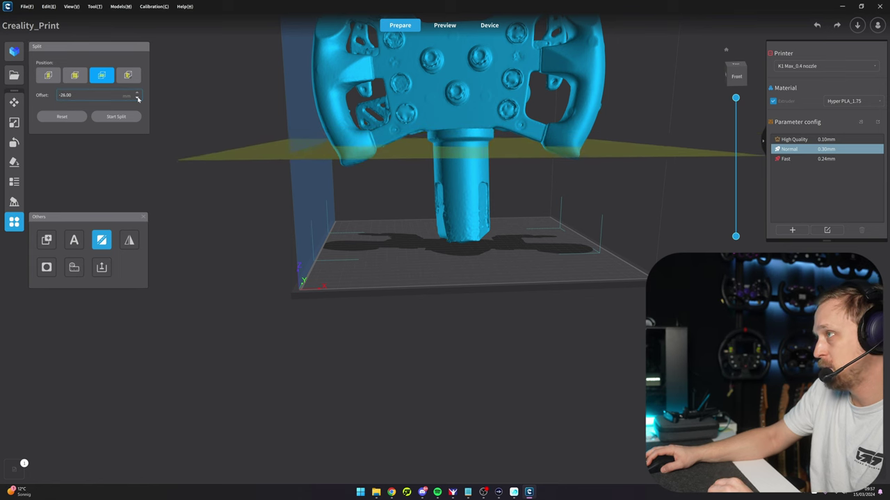
scroll(137, 99, "down", 11)
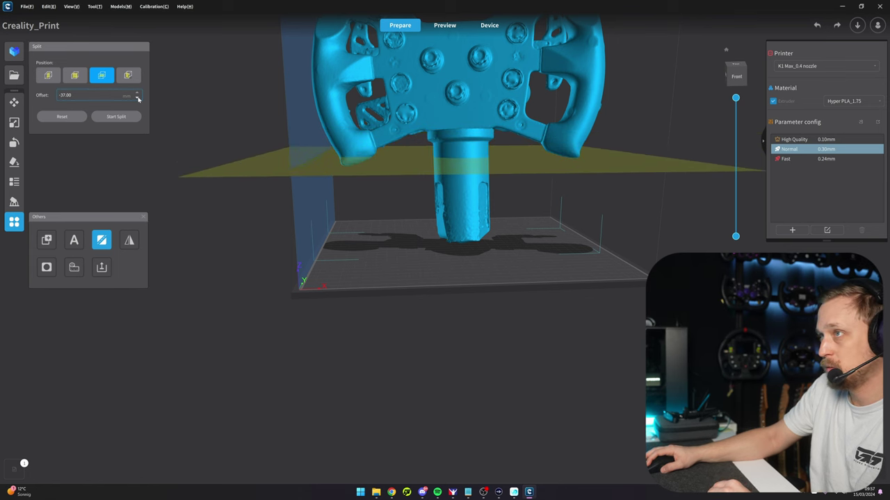
scroll(138, 98, "down", 14)
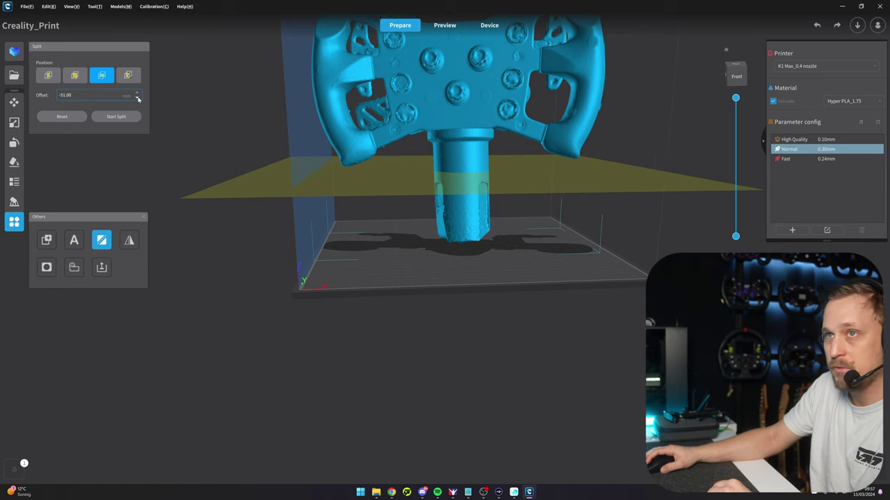
left_click(118, 116)
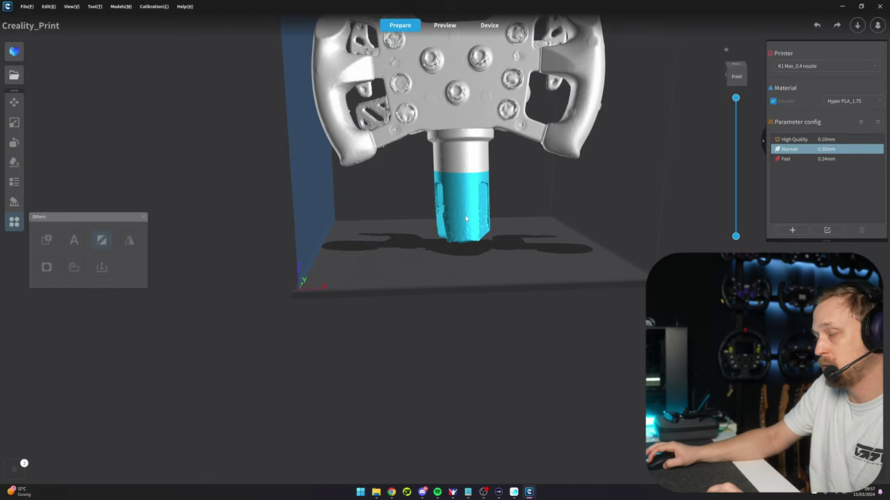
- Deselect the split pieces and reselect the whole wheel
left_click(179, 79)
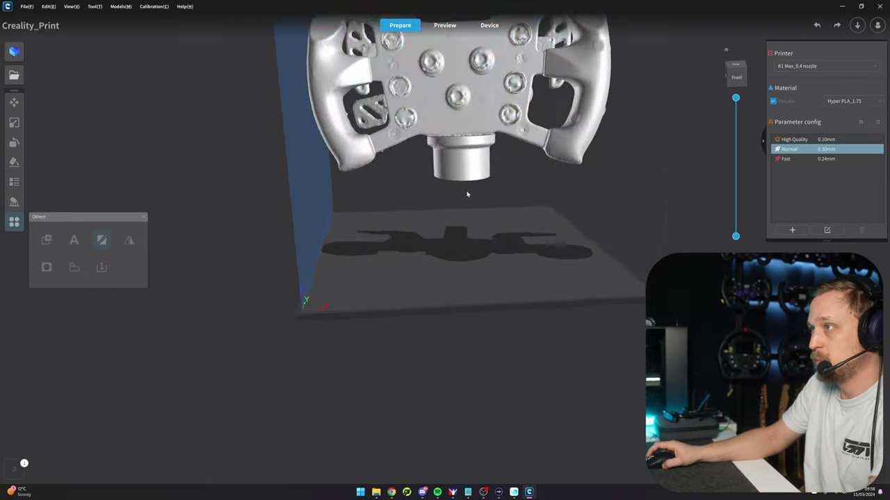
right_click_drag(469, 193, 593, 305)
left_click(505, 238)
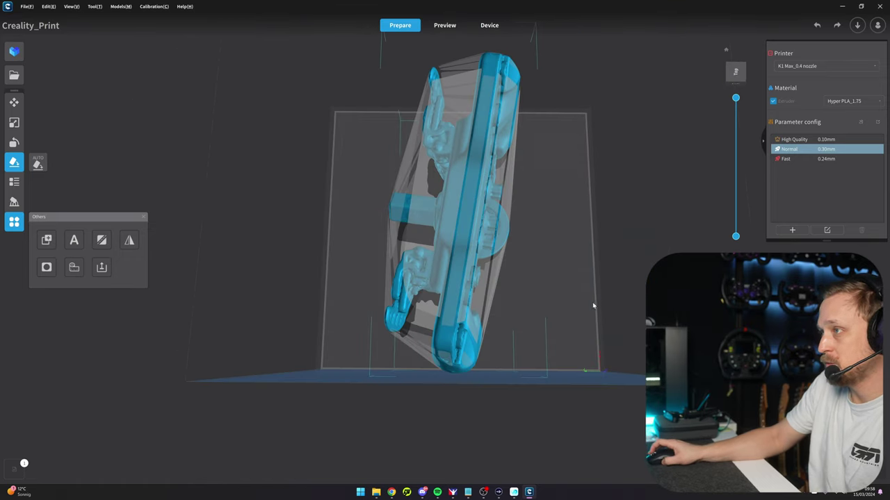
- Turn the wheel about 9.7° around Z with the Rotate tool
left_click(14, 142)
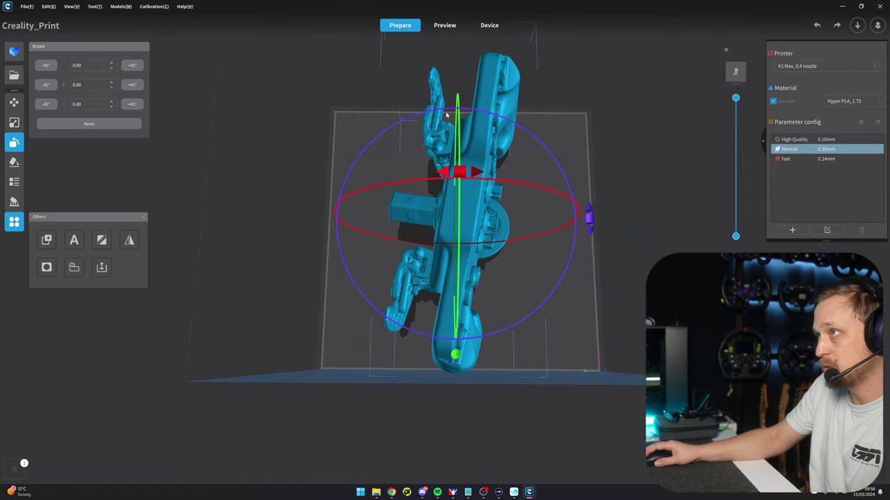
mouse_move(589, 217)
left_mouse_down()
mouse_move(586, 196)
mouse_move(582, 213)
left_mouse_up()
right_click_drag(582, 213, 394, 193)
left_click(102, 240)
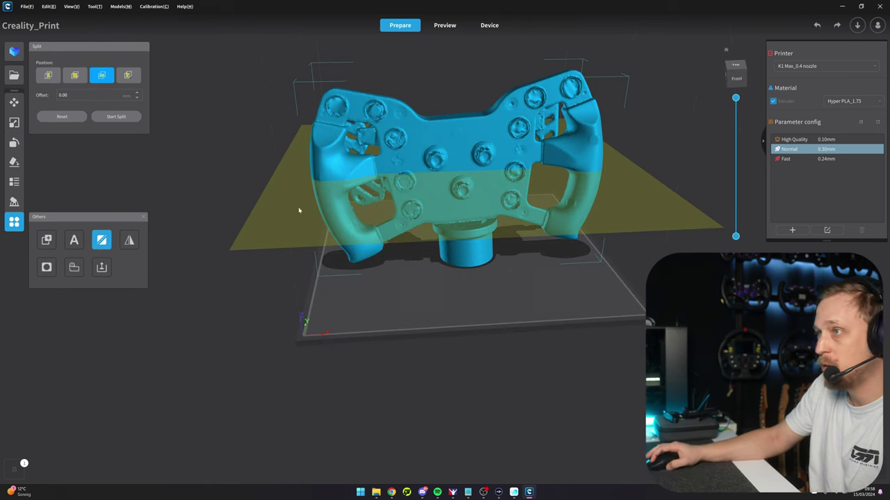
- Split the wheel with a vertical X-position cut at -62 mm offset, separating off the left grip
left_click(50, 77)
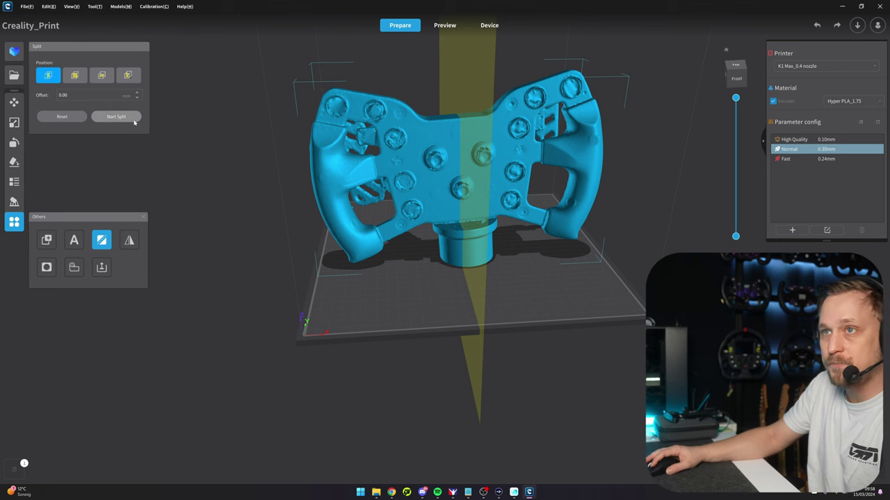
left_click(137, 97)
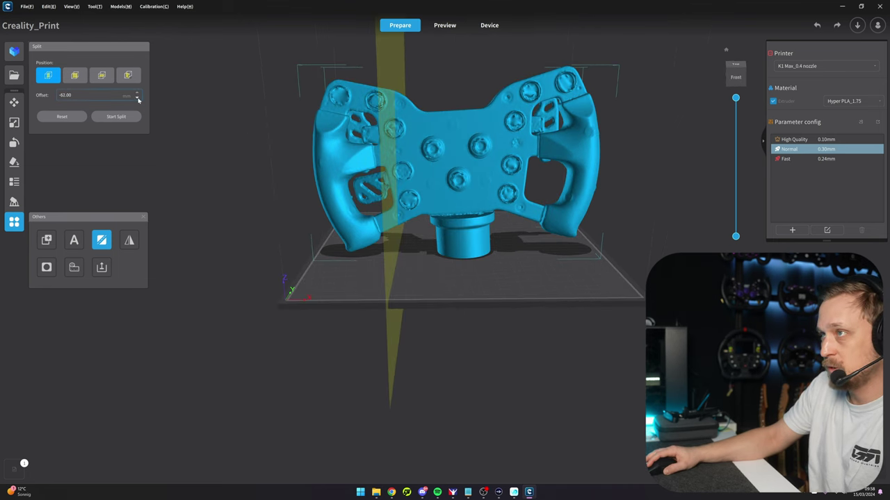
right_click_drag(334, 153, 366, 145)
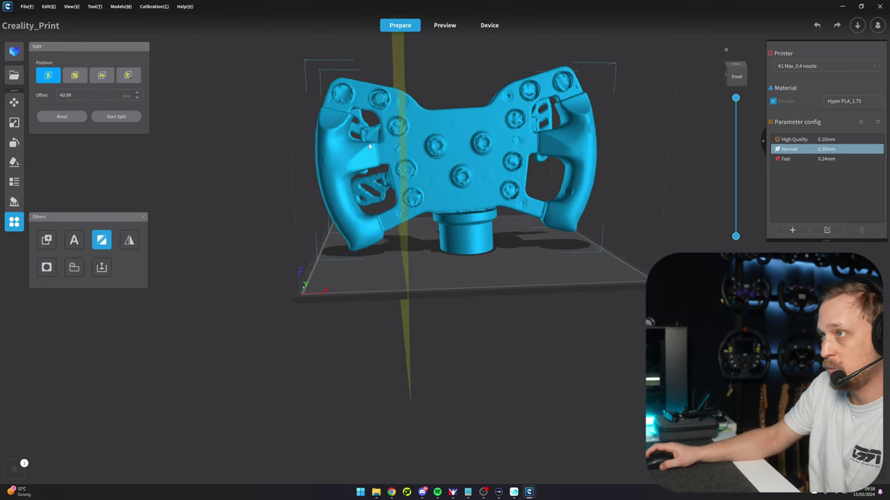
left_click(116, 116)
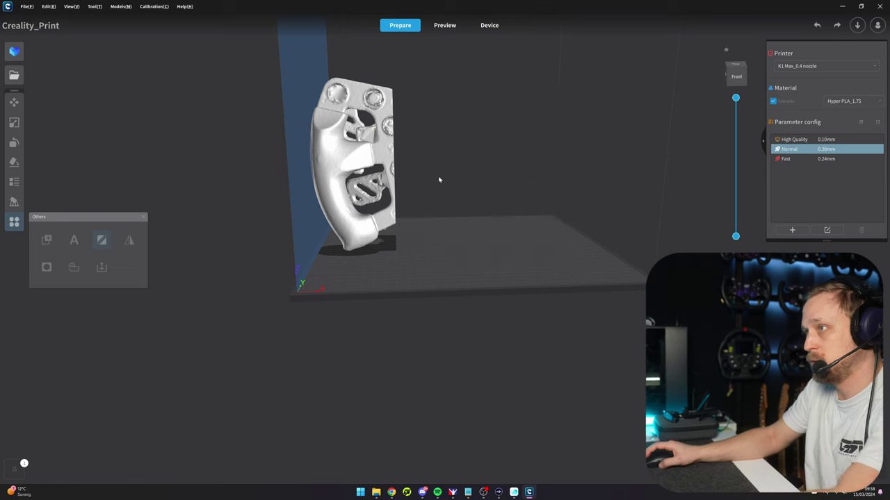
right_click_drag(438, 180, 194, 108)
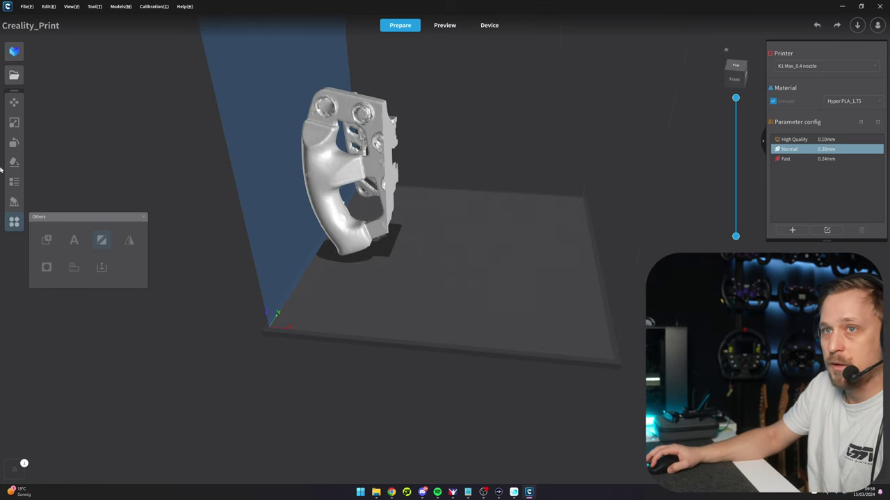
- Select the left grip piece and lay it flat on a chosen face
left_click(323, 174)
left_click(14, 161)
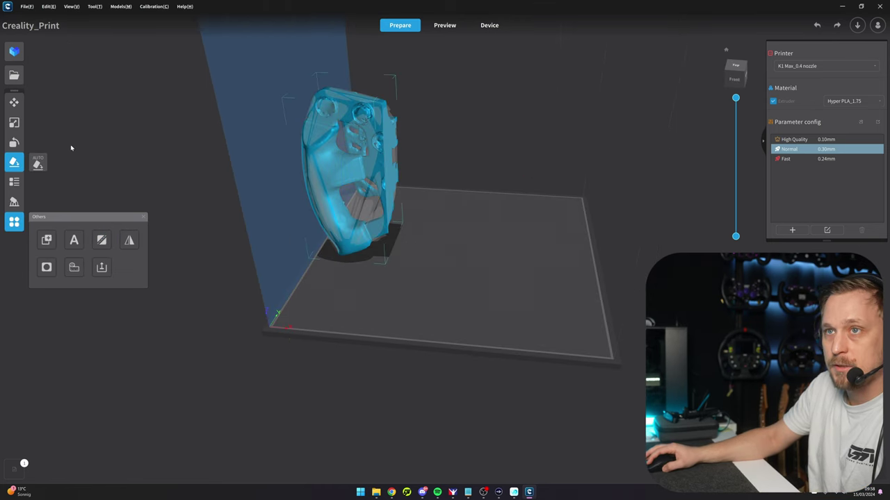
left_click(410, 174)
right_click_drag(453, 186, 359, 238)
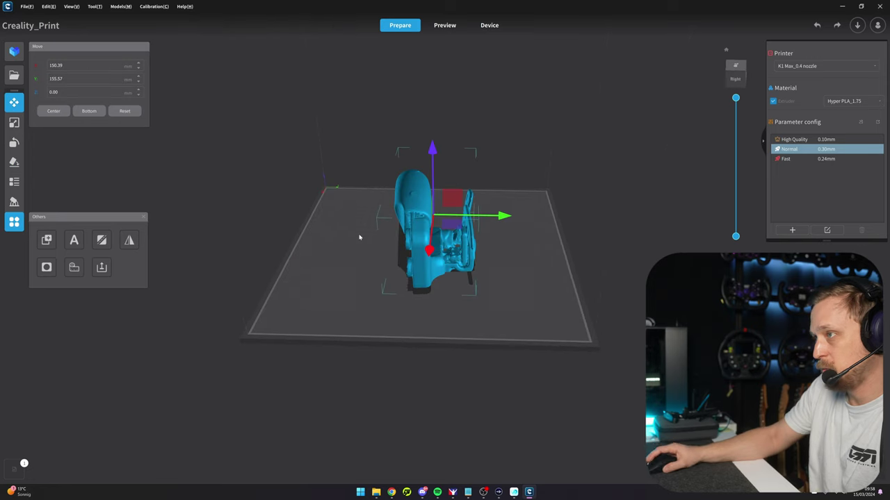
- Split the grip again with a front-to-back Y-position cut at a 2 mm offset
left_click(103, 240)
left_click(48, 75)
left_click(74, 75)
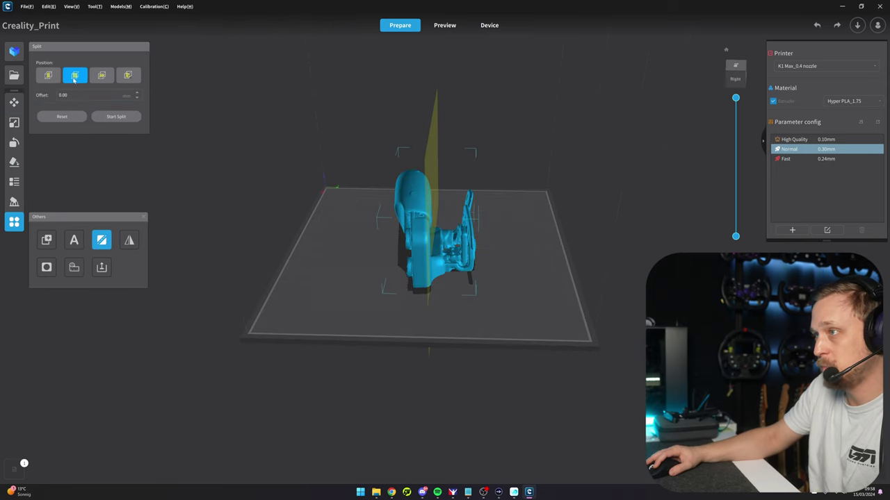
right_click_drag(456, 237, 459, 192)
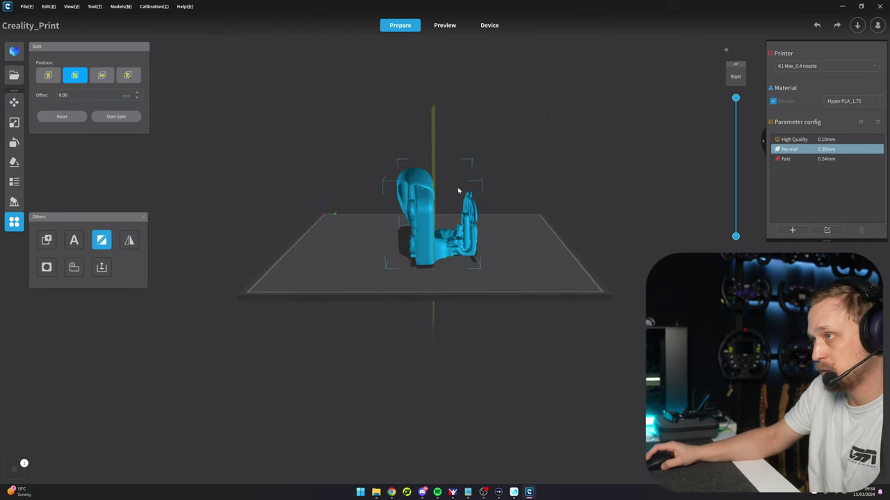
left_click(137, 93)
left_click(137, 93)
left_click(137, 93)
left_click(137, 93)
left_click(116, 116)
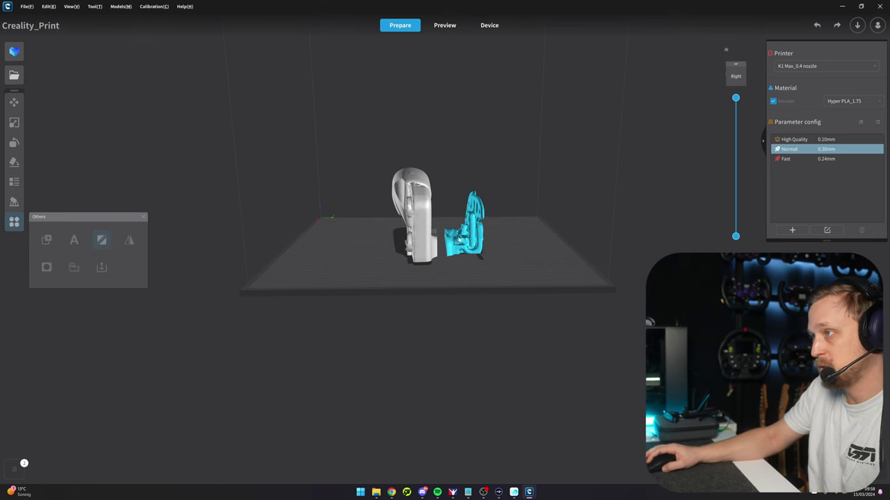
mouse_move(469, 240)
right_mouse_down()
mouse_move(461, 239)
mouse_move(580, 252)
mouse_move(478, 185)
mouse_move(484, 234)
right_mouse_up()
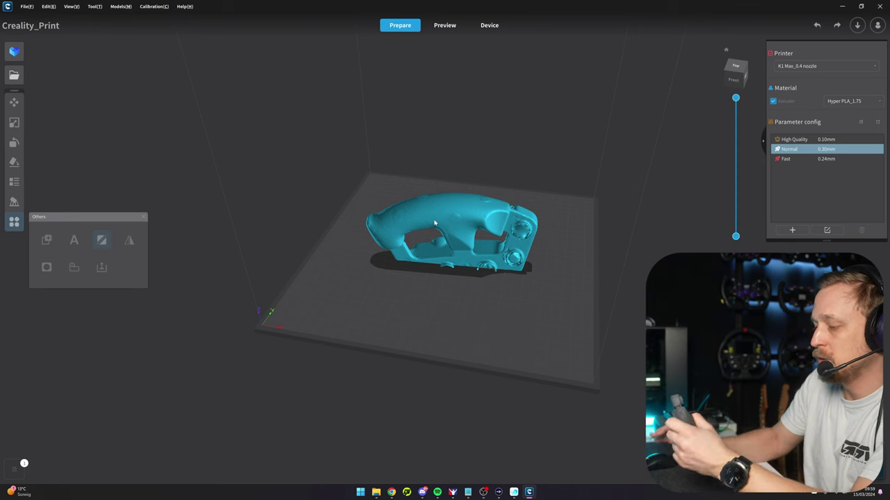
- Orbit around the single grip piece lying flat on the build plate to check it
right_click_drag(452, 221, 508, 233)
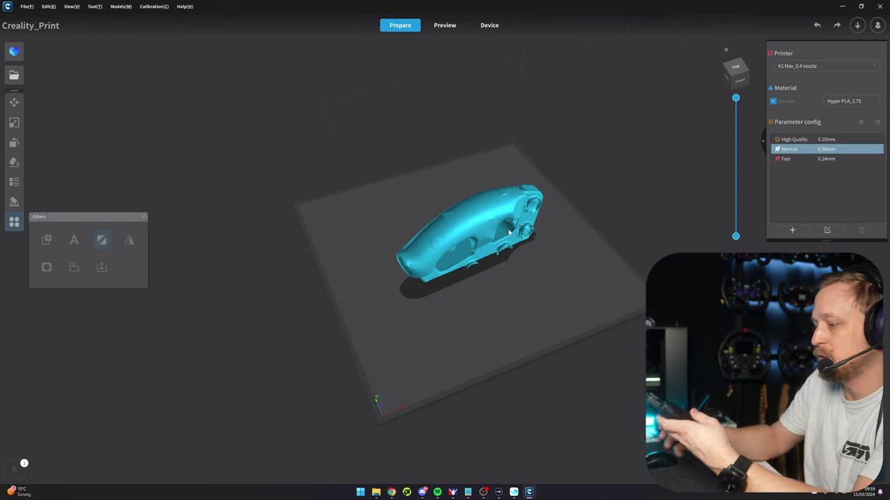